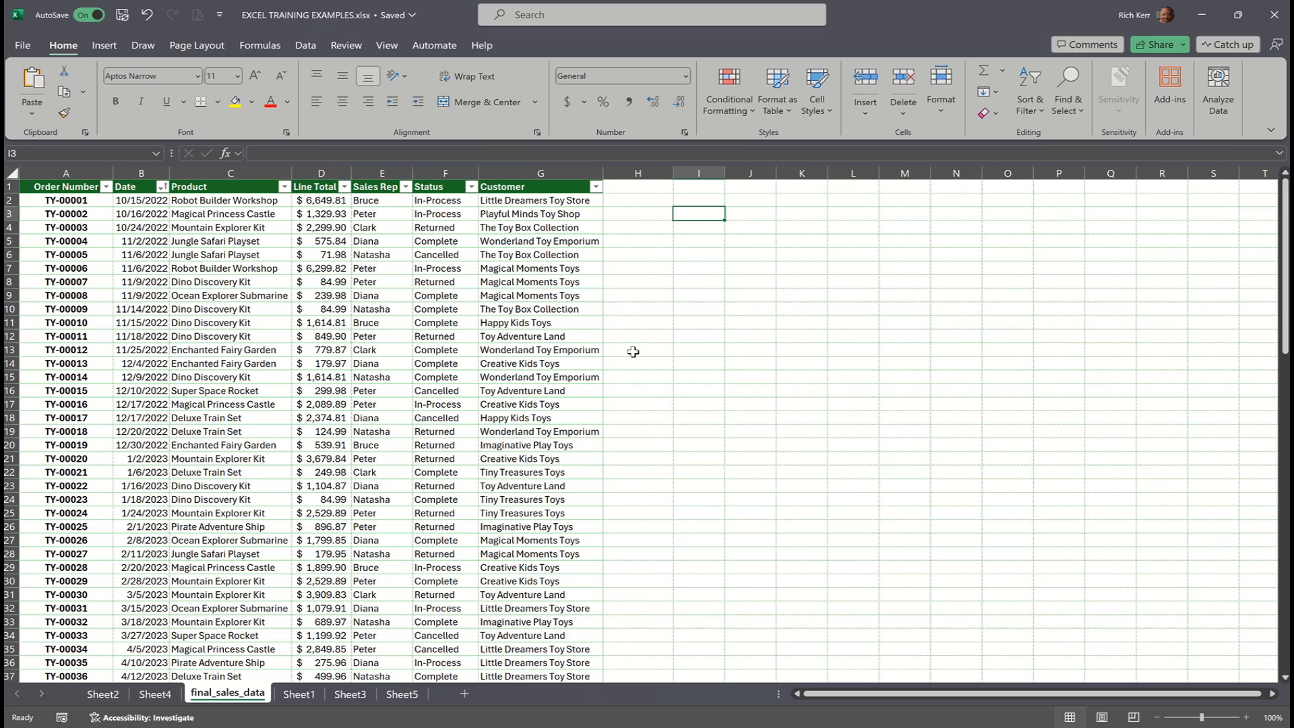
Step: Enter =GROUPBY(SALES[Sales Rep],SALES[Line Total],SUM) in cell I3 to total sales by sales rep
text(=grou)
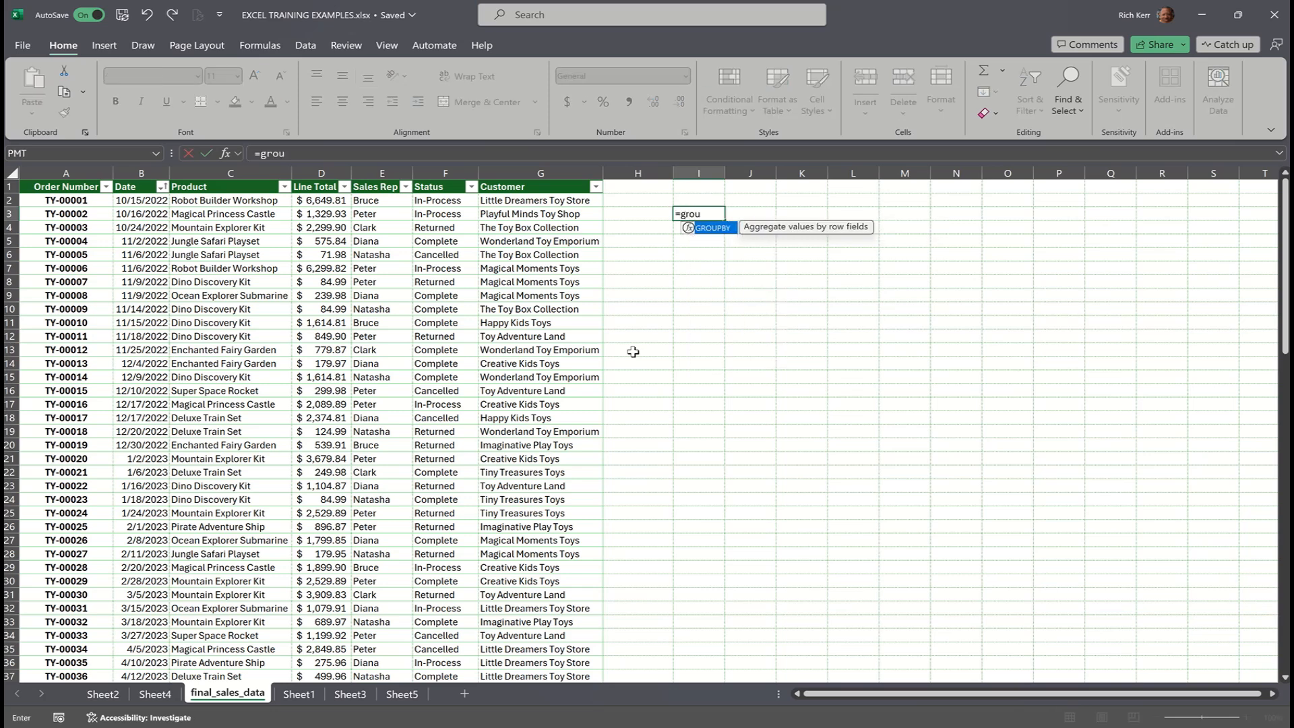
key(Tab)
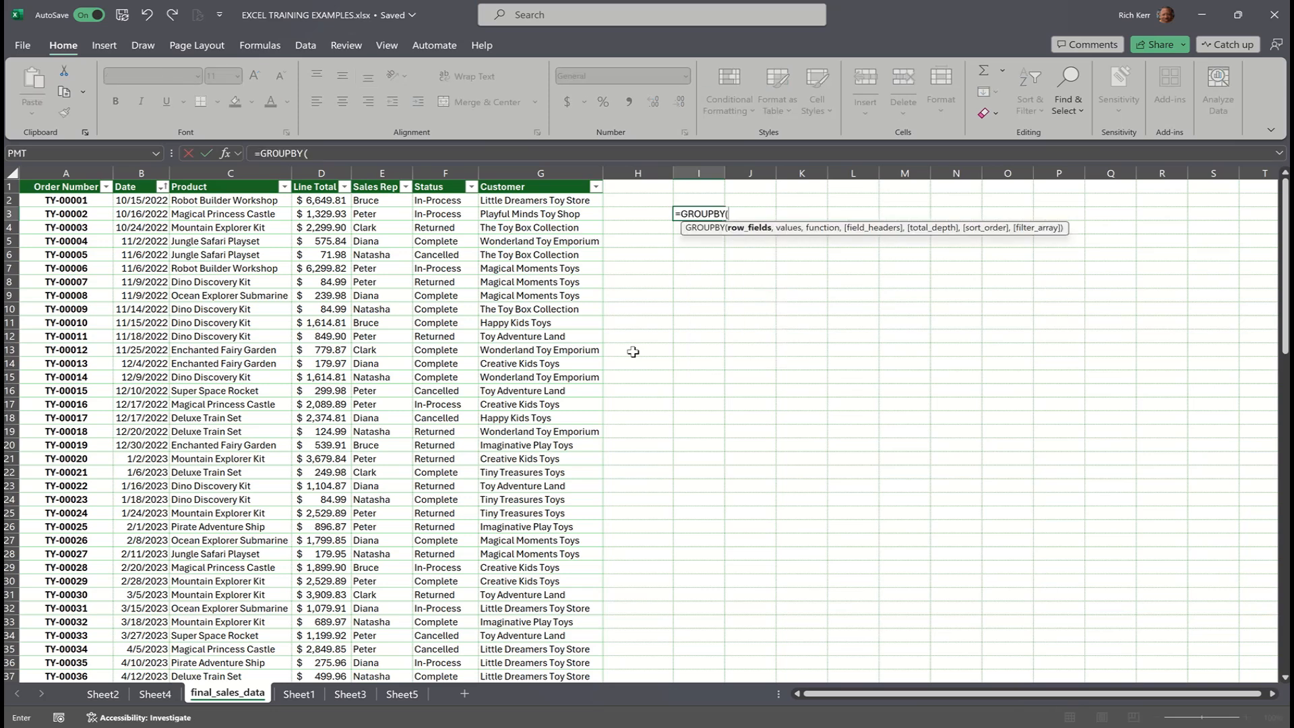
text(sale)
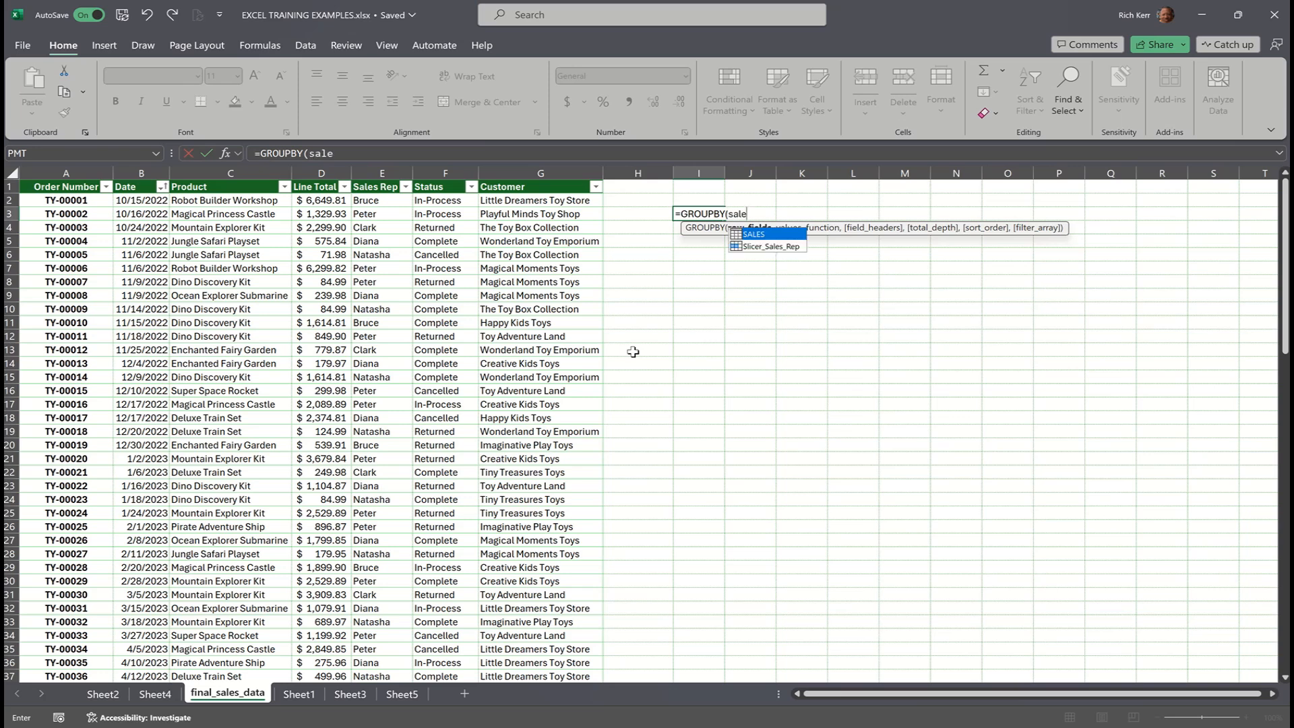
text(s[)
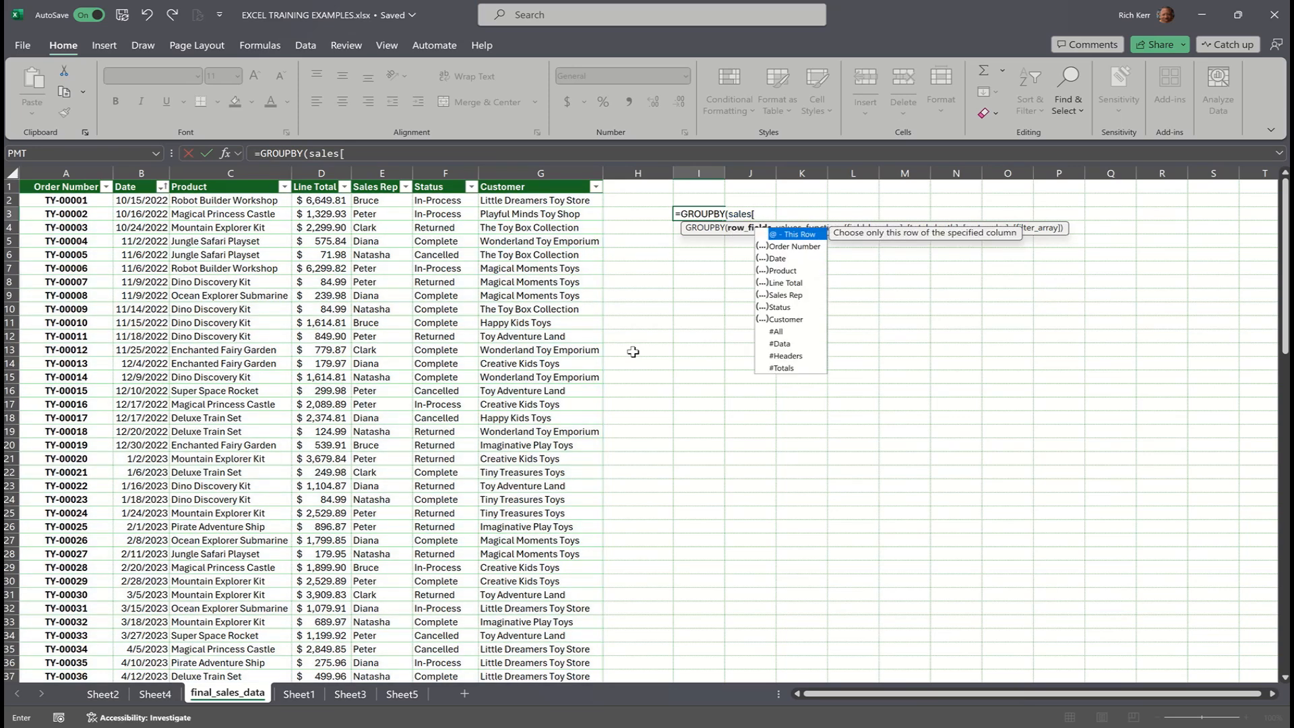
text(Sales Rep])
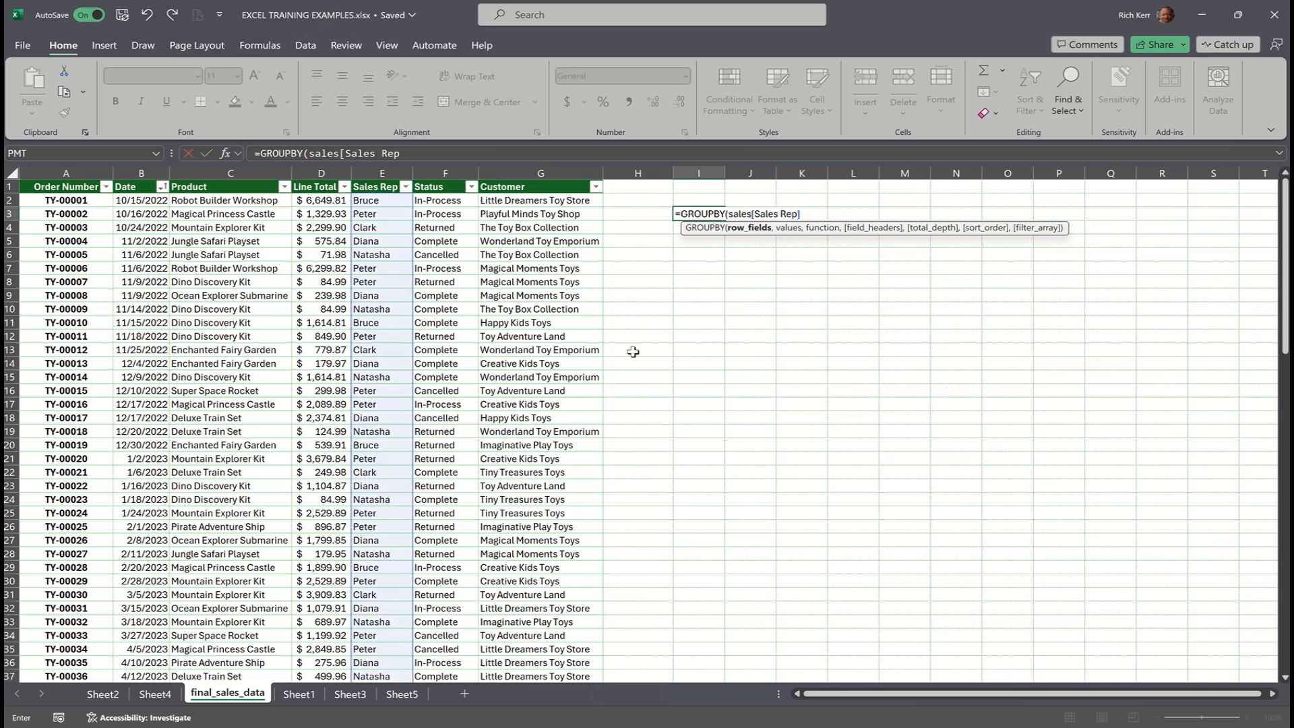
text(,)
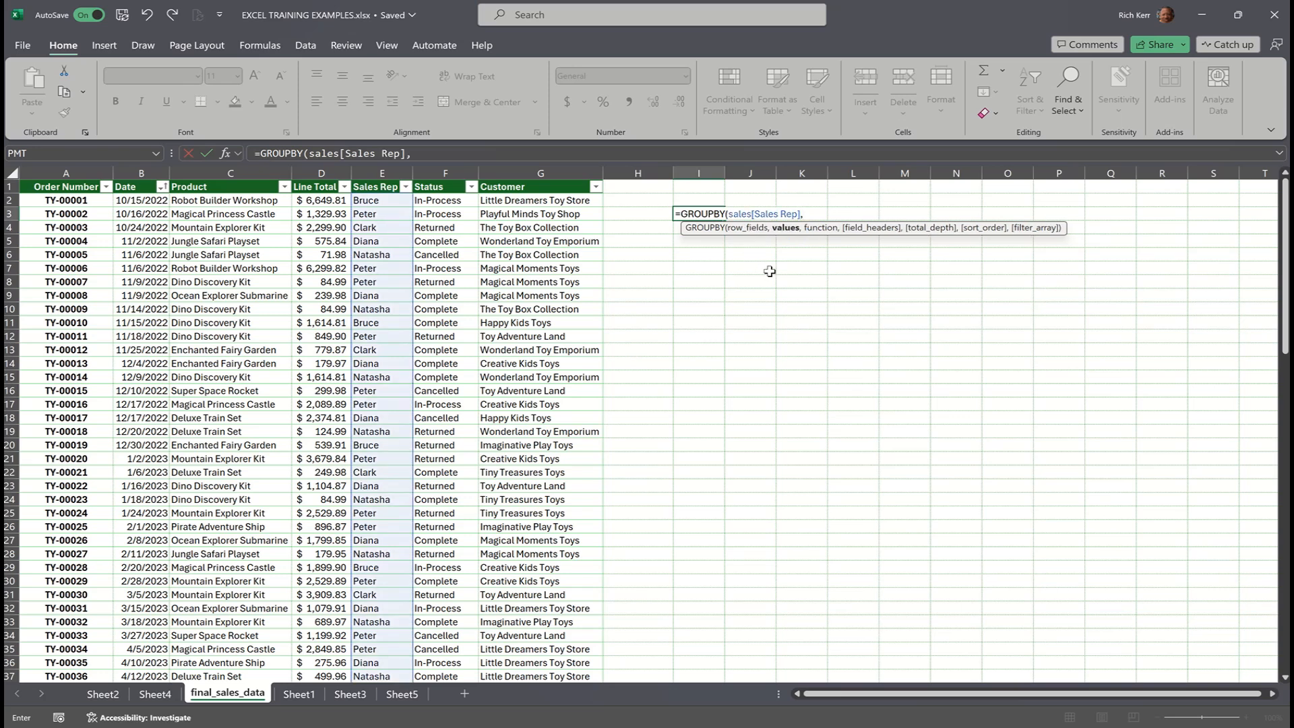
text(SALES[Line Total],su)
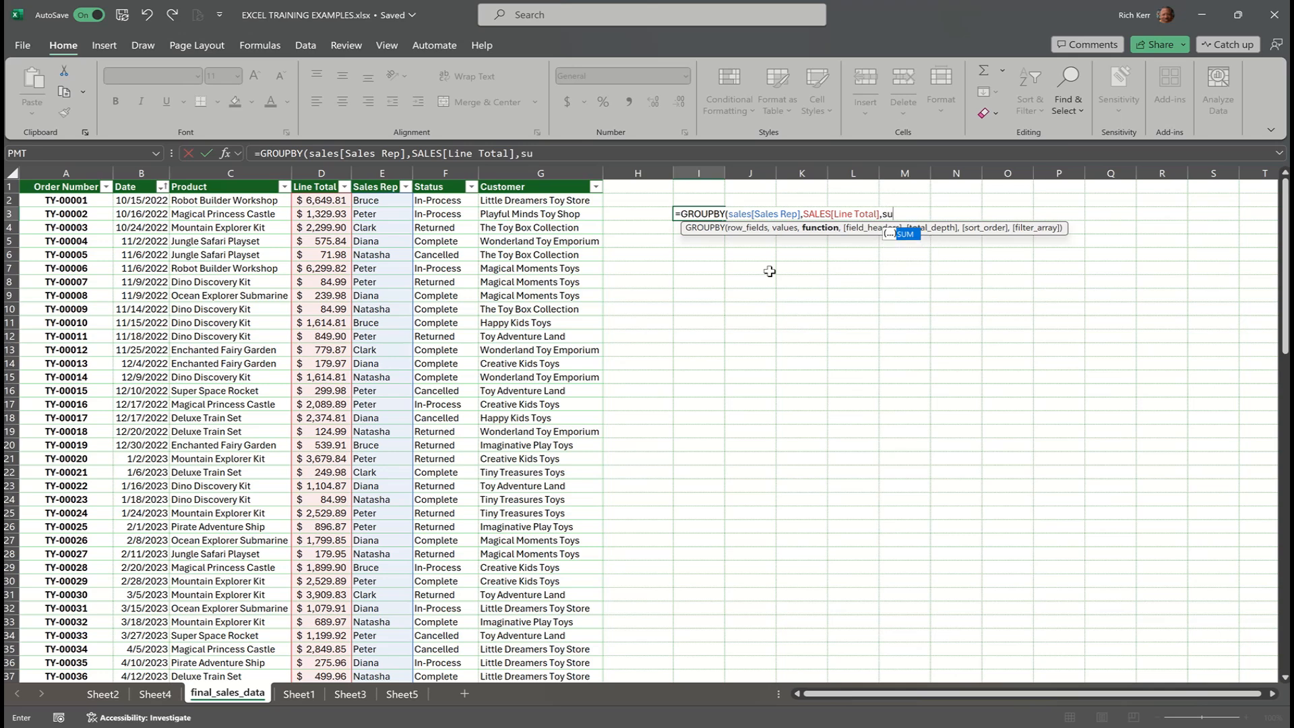
text(m))
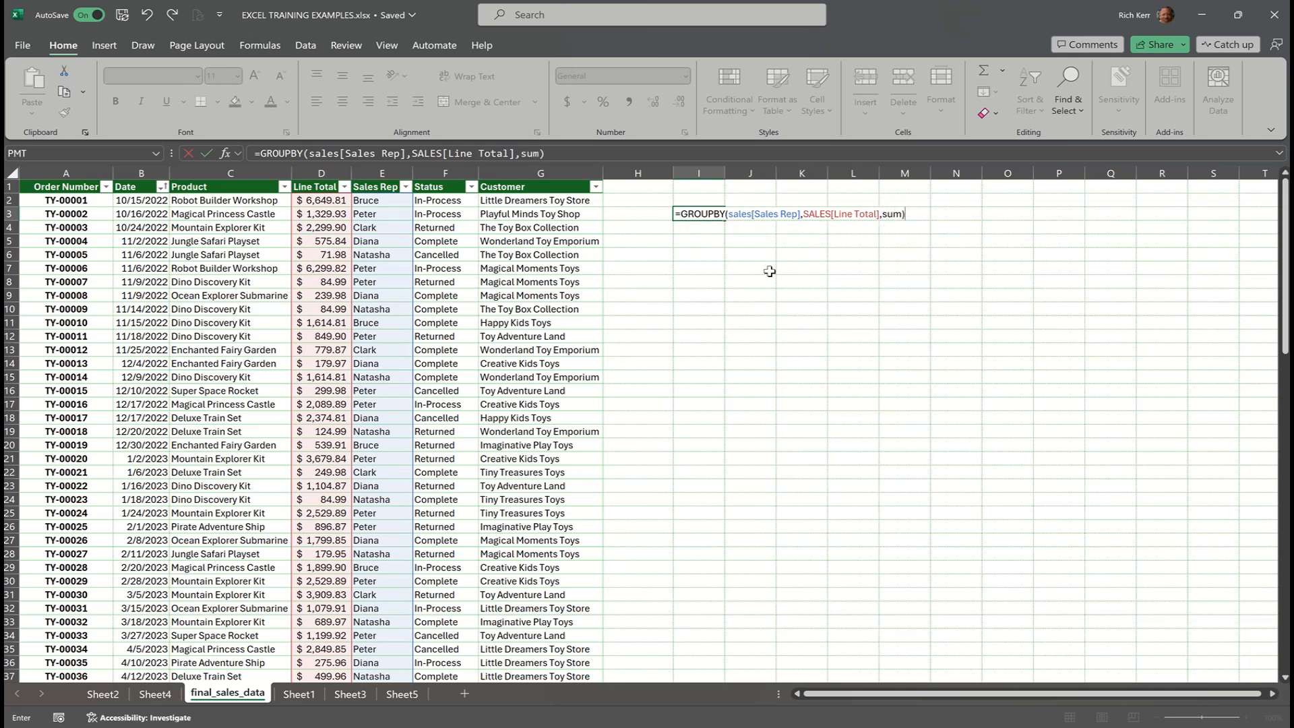
key(Return)
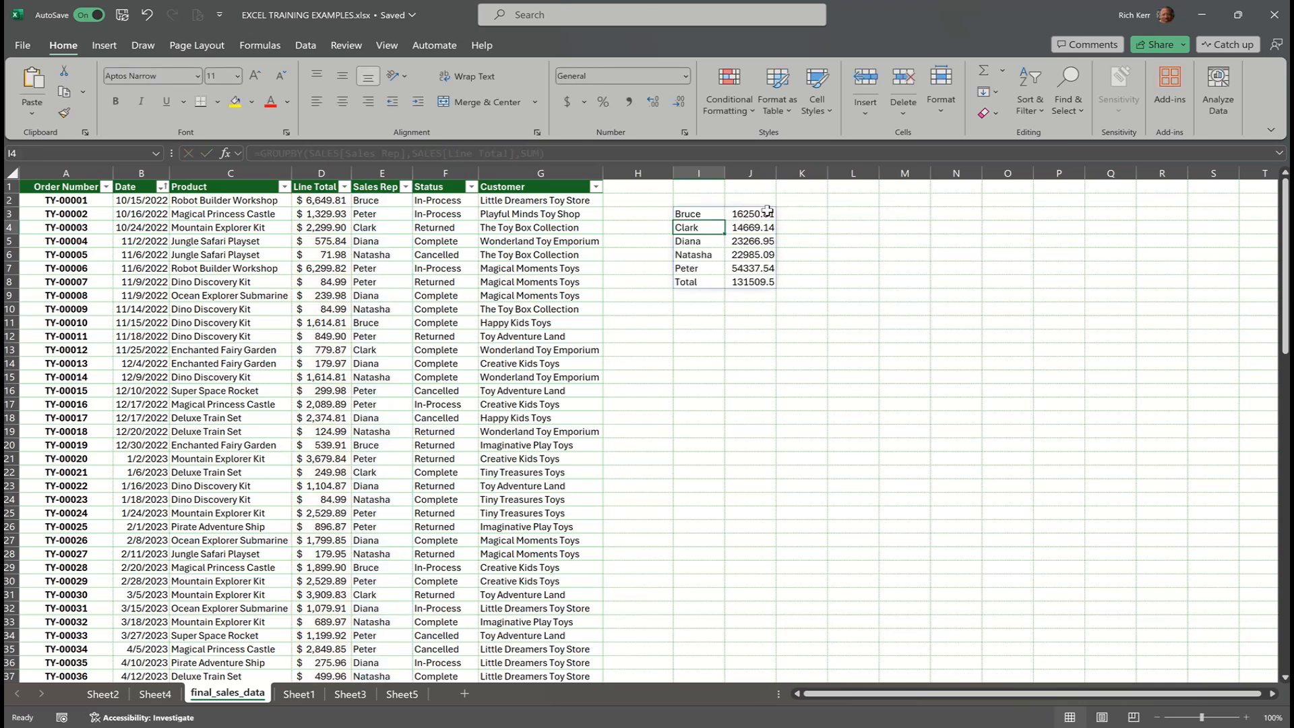
Step: Apply the Accounting number format to the totals in J3:J8 and widen column J slightly
drag(767, 211, 755, 282)
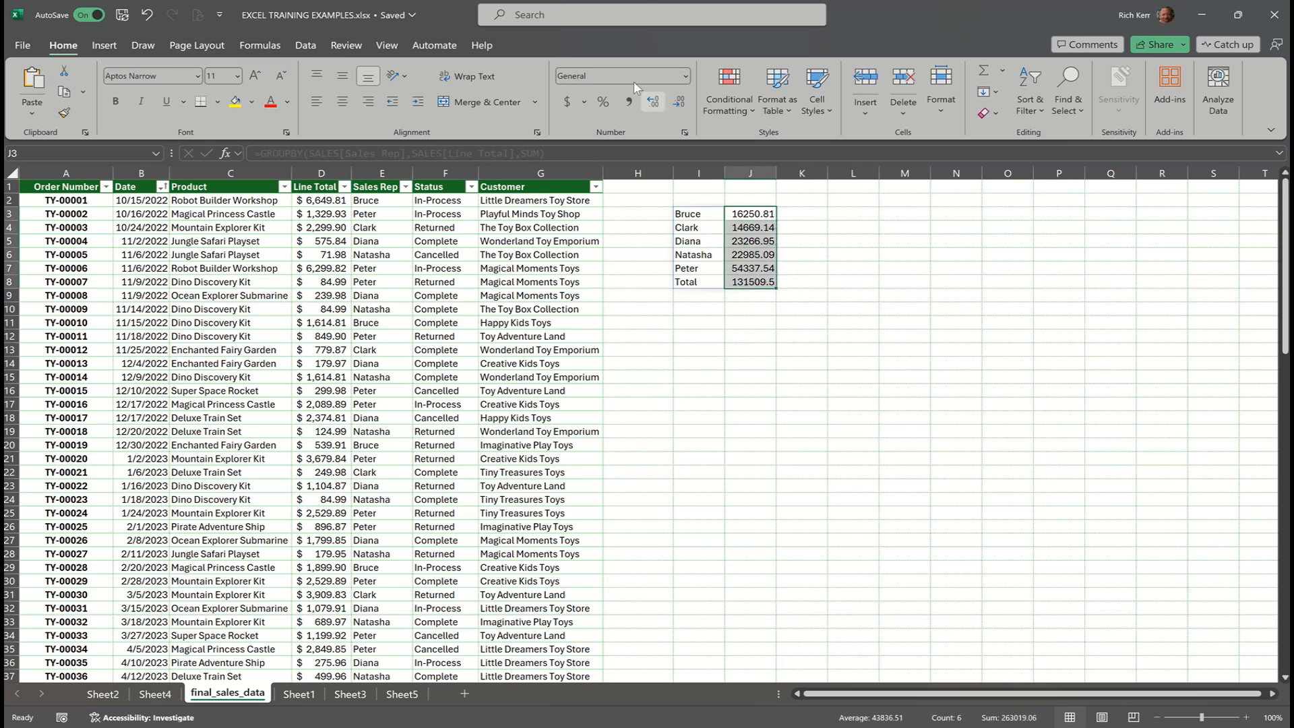
click(565, 103)
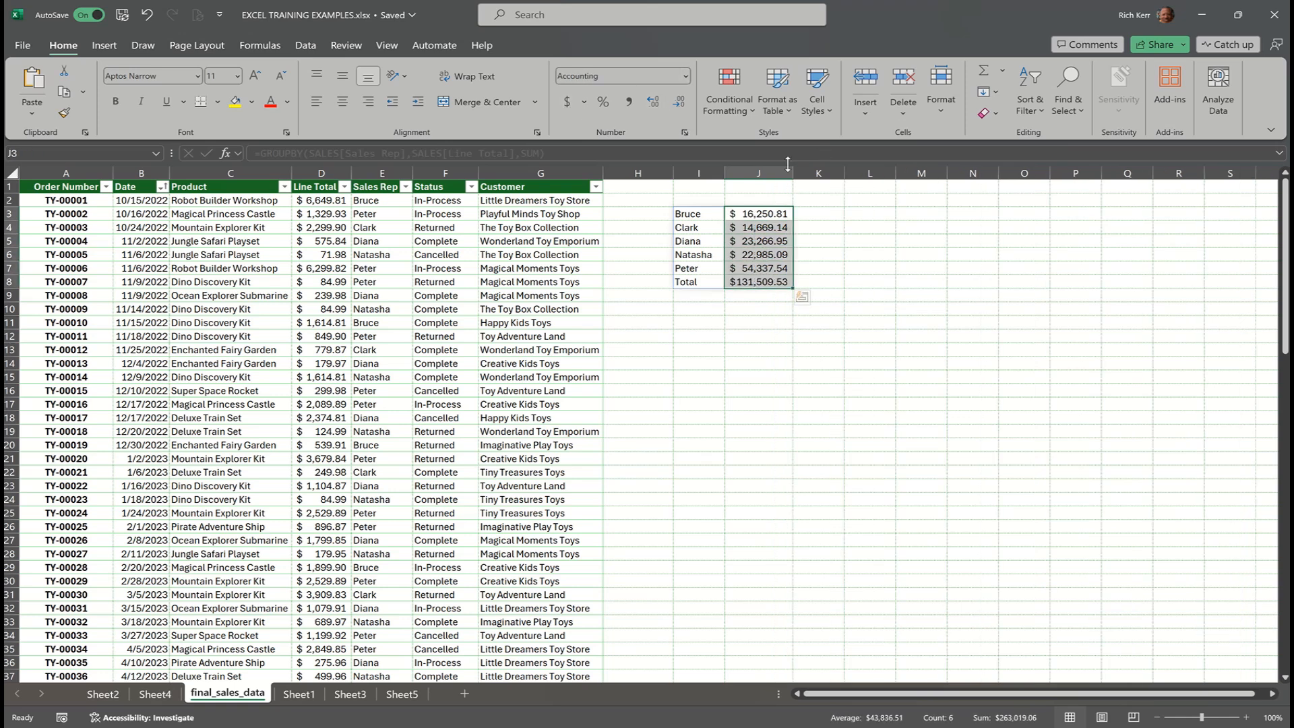
drag(788, 164, 804, 168)
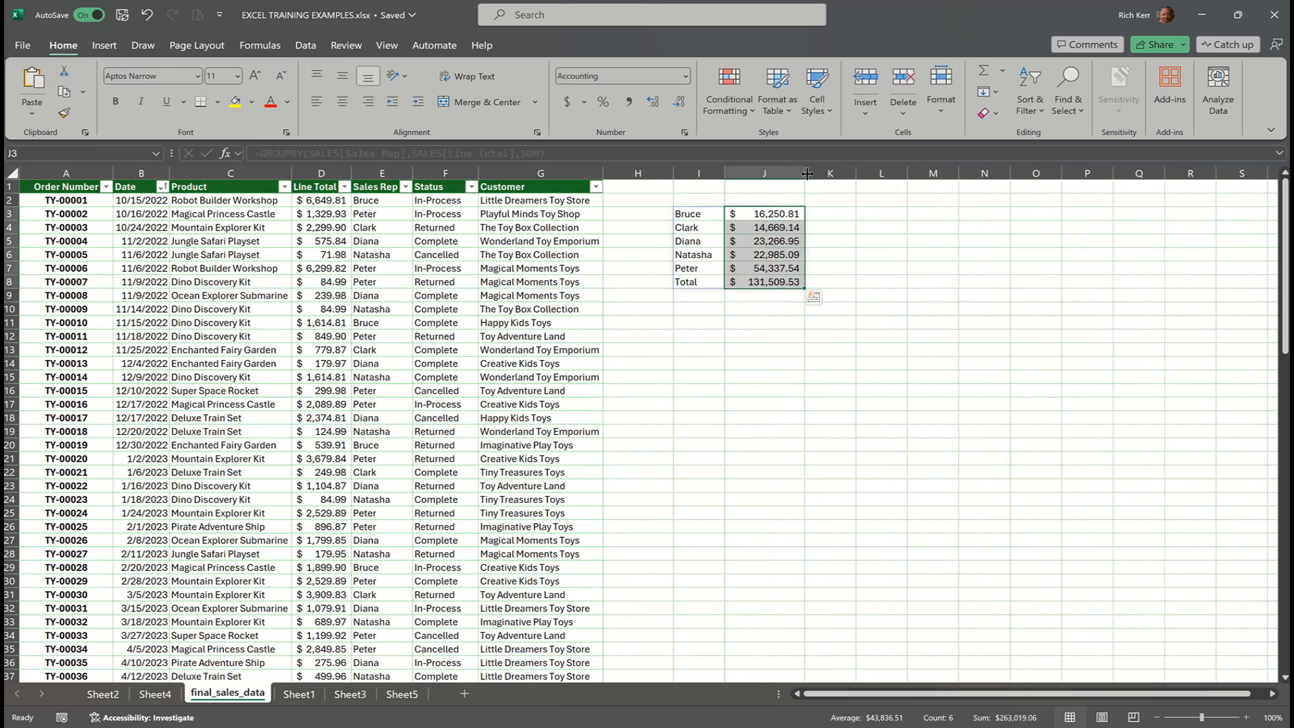
Step: Add the headers "Sales Rep" in I2 and "Total" in J2, and make I2:K2 bold
click(715, 197)
text(Sales)
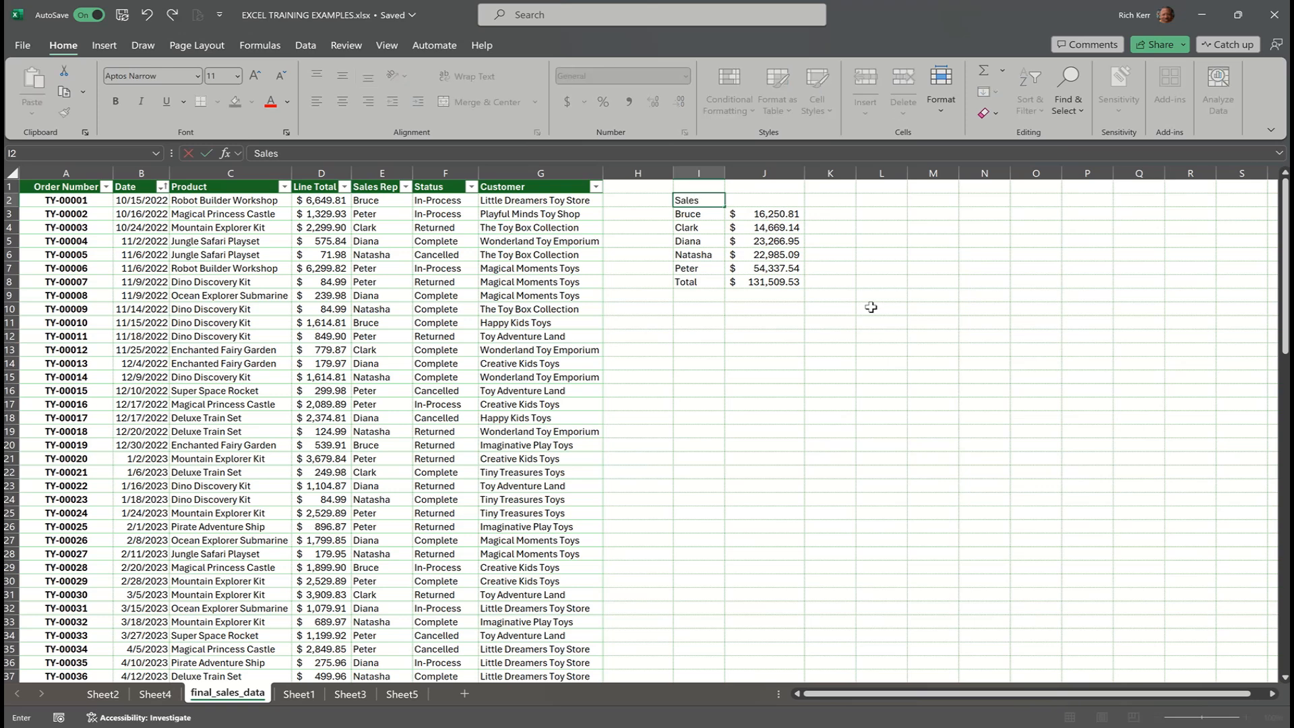
key(Tab)
key(shift+Tab)
text(Sales Rep)
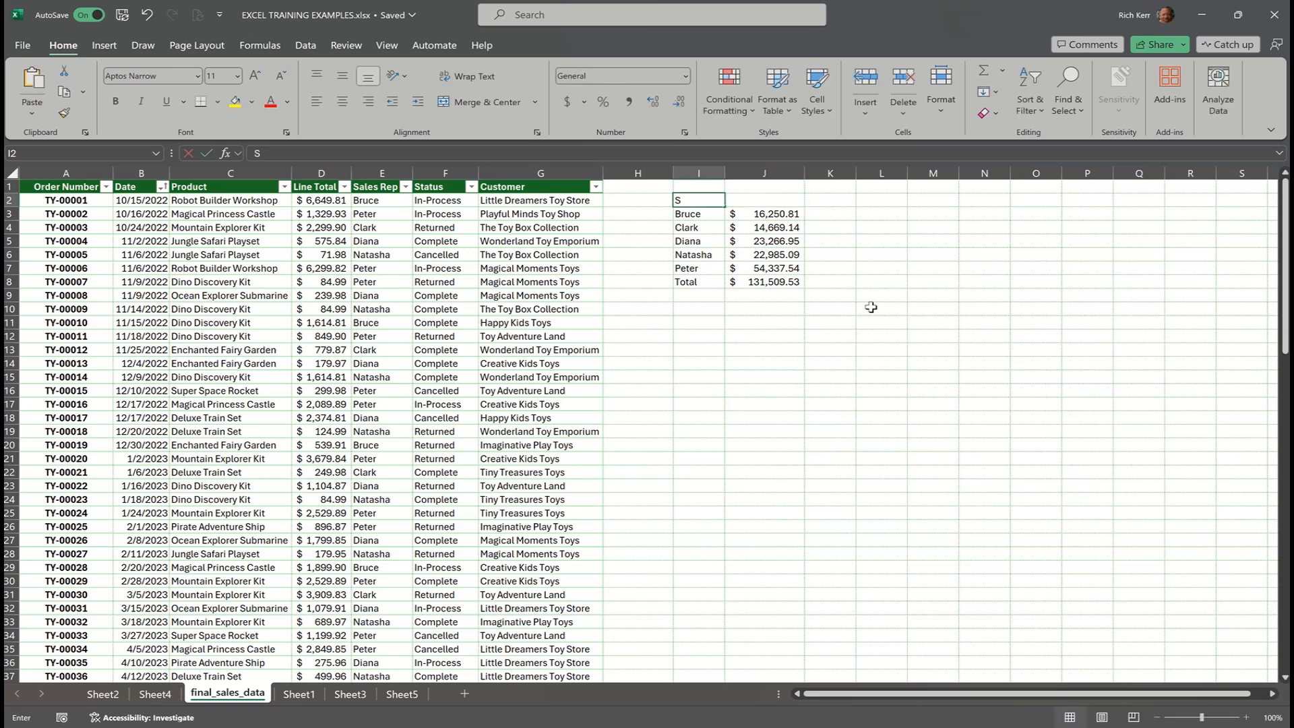
key(Tab)
text(Total)
key(shift+Tab)
key(shift+Right)
key(shift+Right)
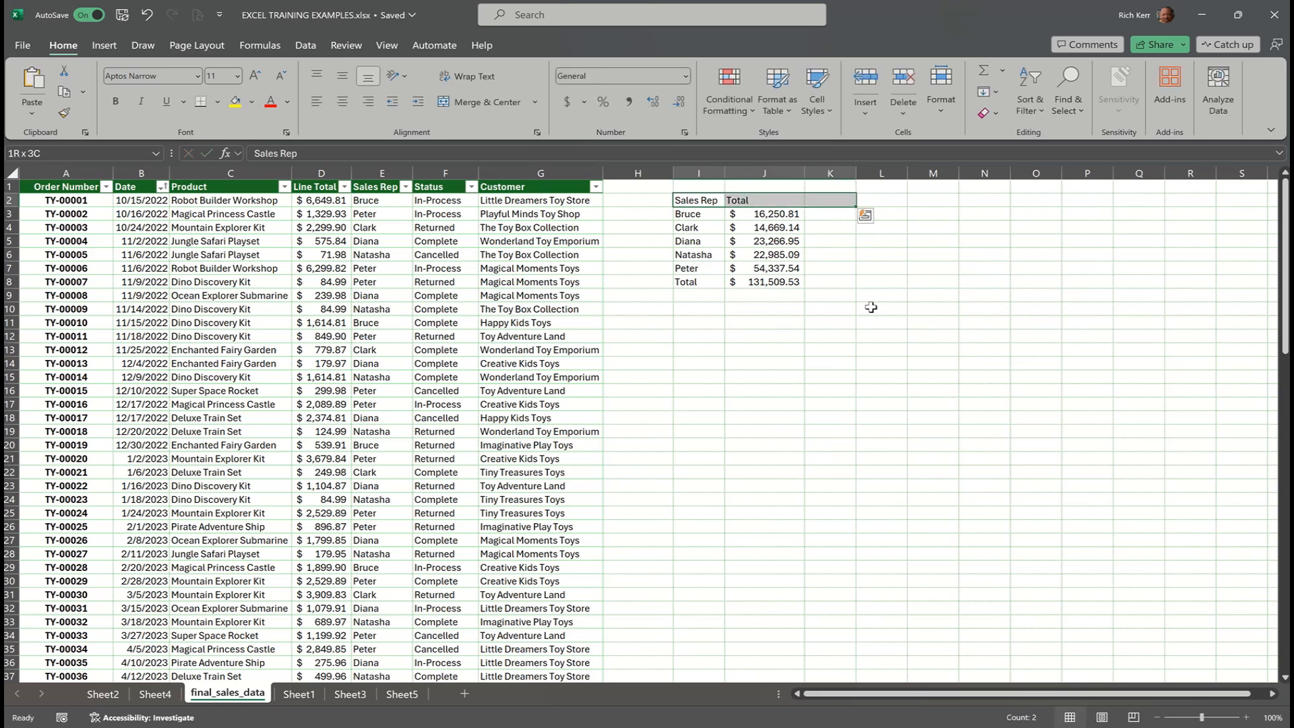
key(ctrl+b)
Step: Calculate the first sales rep's share of the grand total in K3 with =J3/J8 and review the formula
key(Down)
key(Right)
key(Right)
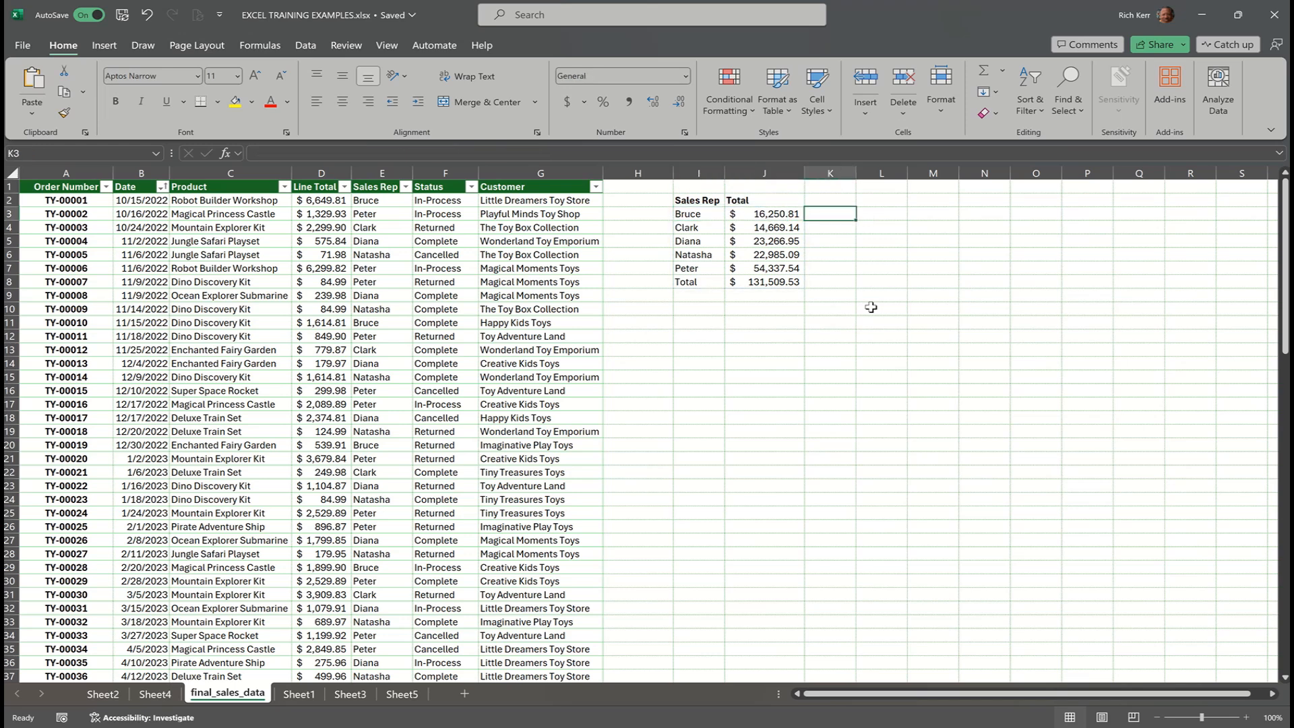
text(=)
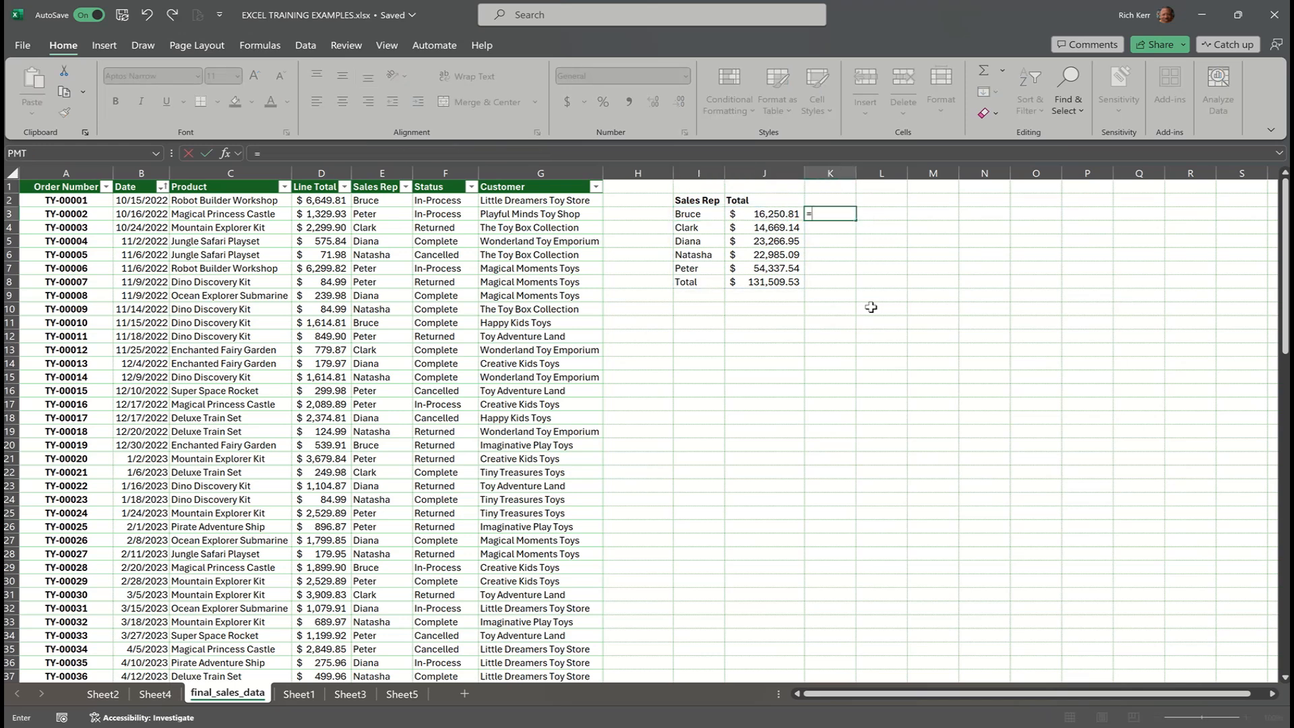
click(776, 213)
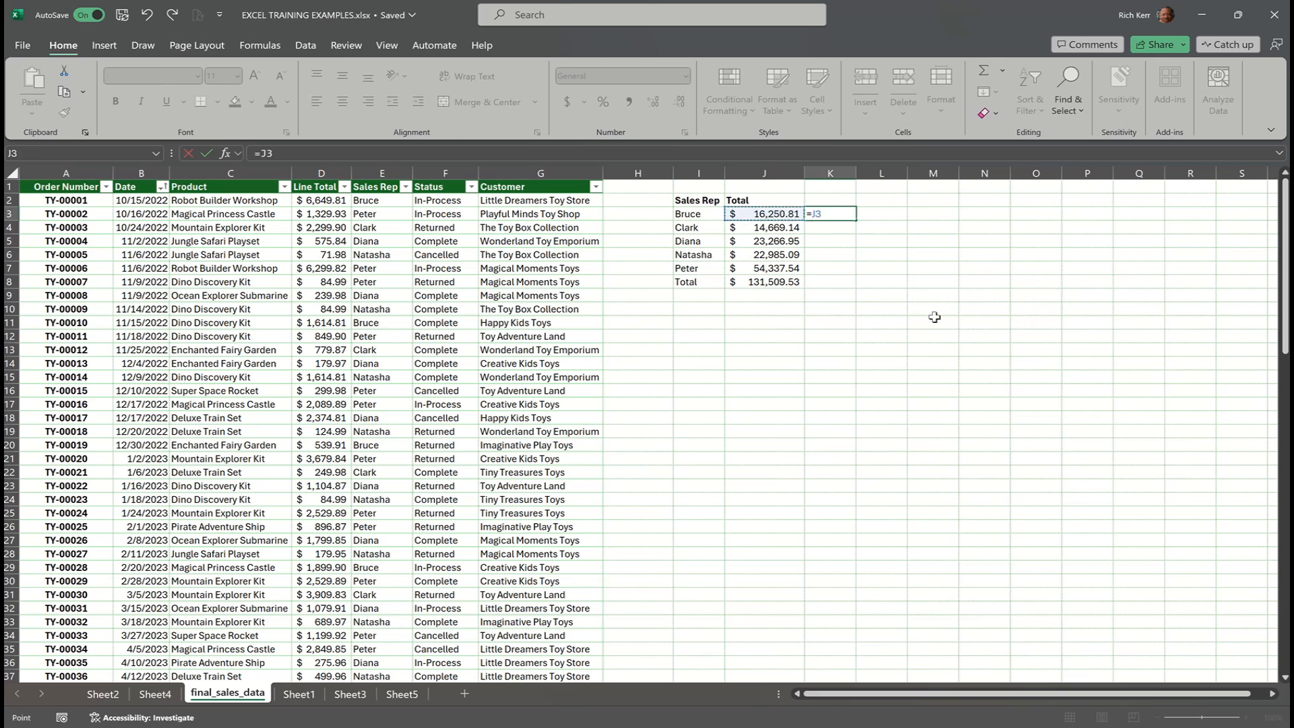
text(/)
click(785, 282)
key(Return)
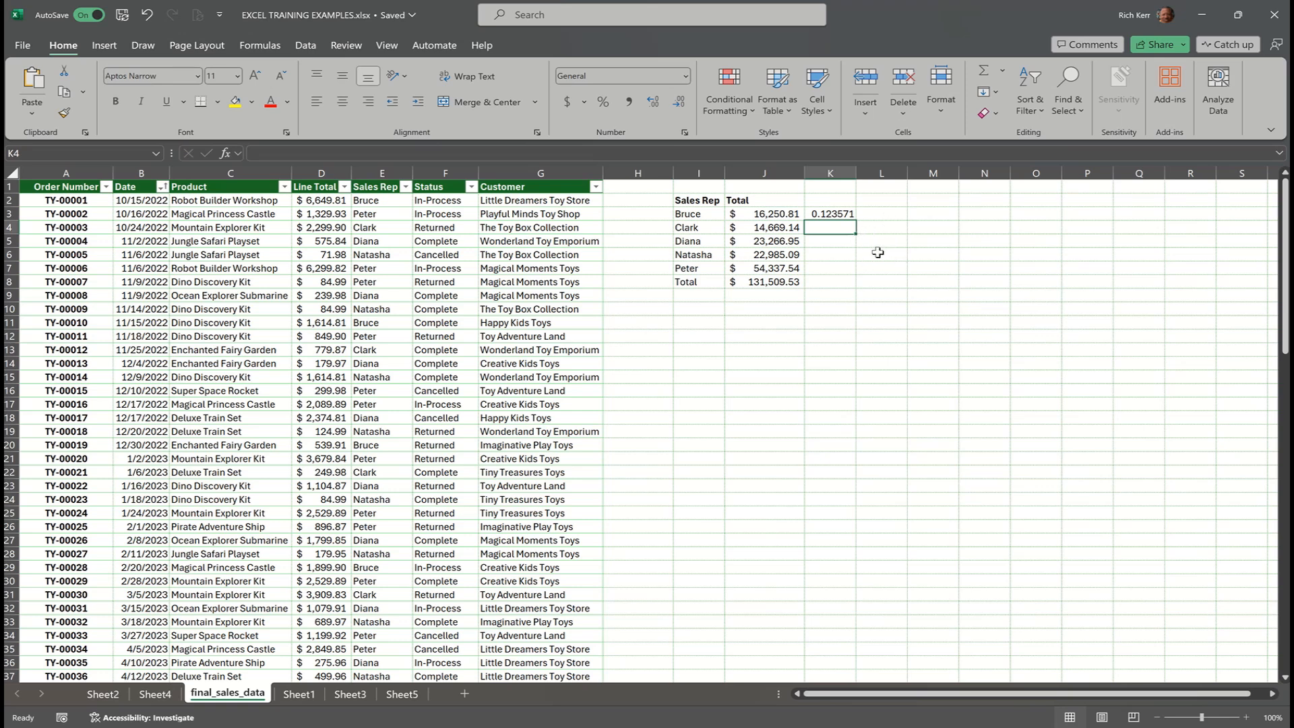
click(846, 216)
double_click(846, 216)
key(Escape)
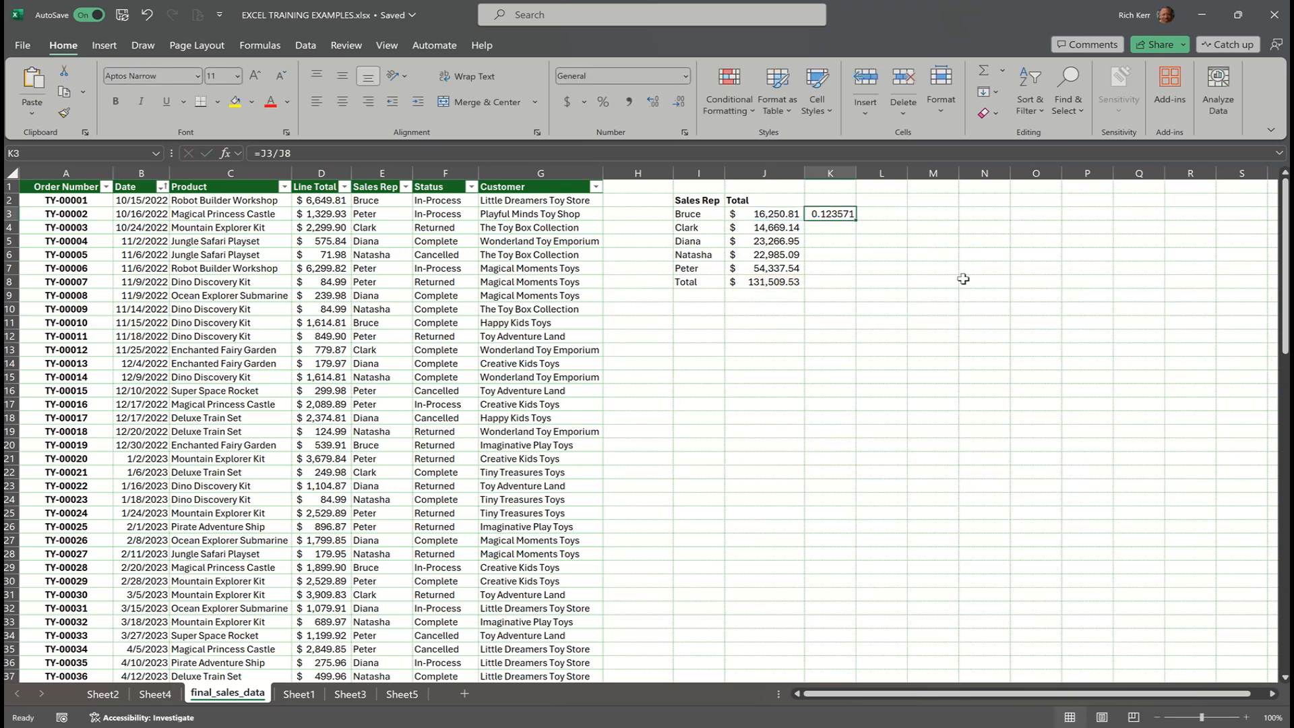
Step: Clear the division formula from cell K3
key(F2)
key(BackSpace)
key(BackSpace)
key(BackSpace)
key(BackSpace)
key(BackSpace)
key(BackSpace)
key(Return)
Step: Enter =PERCENTOF(J3,J$8) in K3, keeping the grand total's row reference absolute
key(Up)
text(=pe)
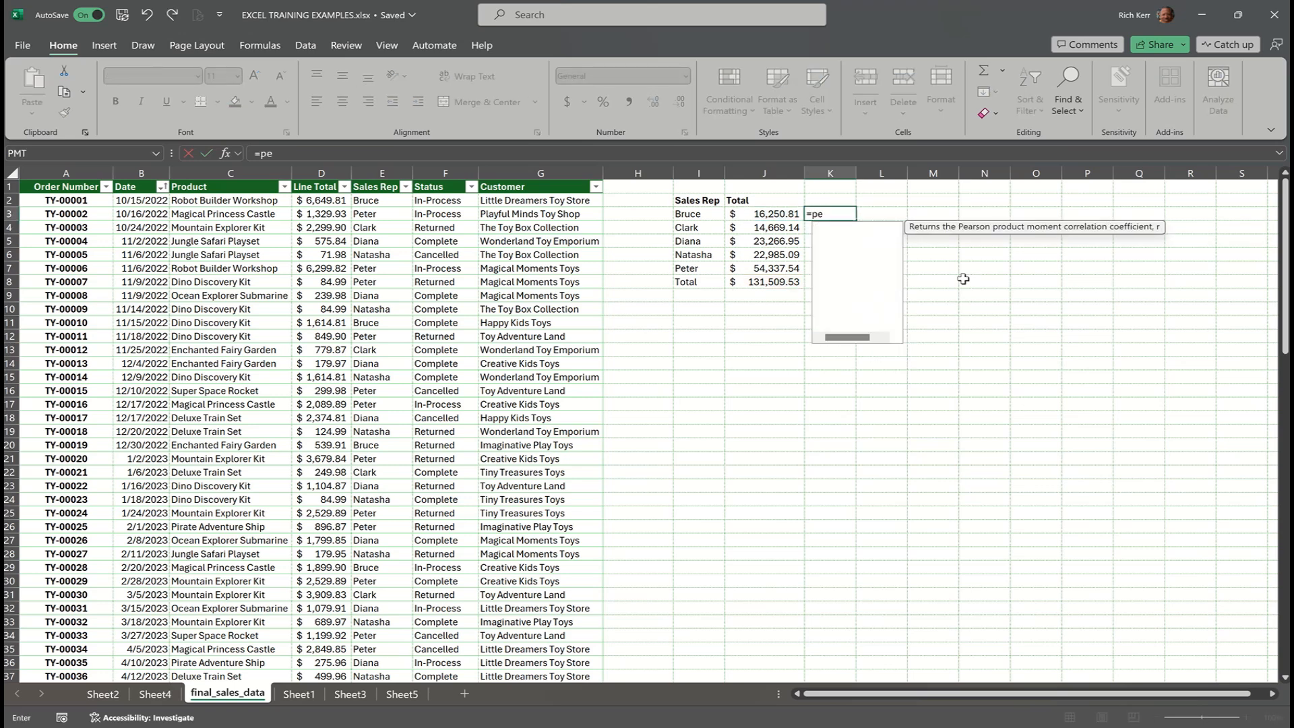
text(rcent)
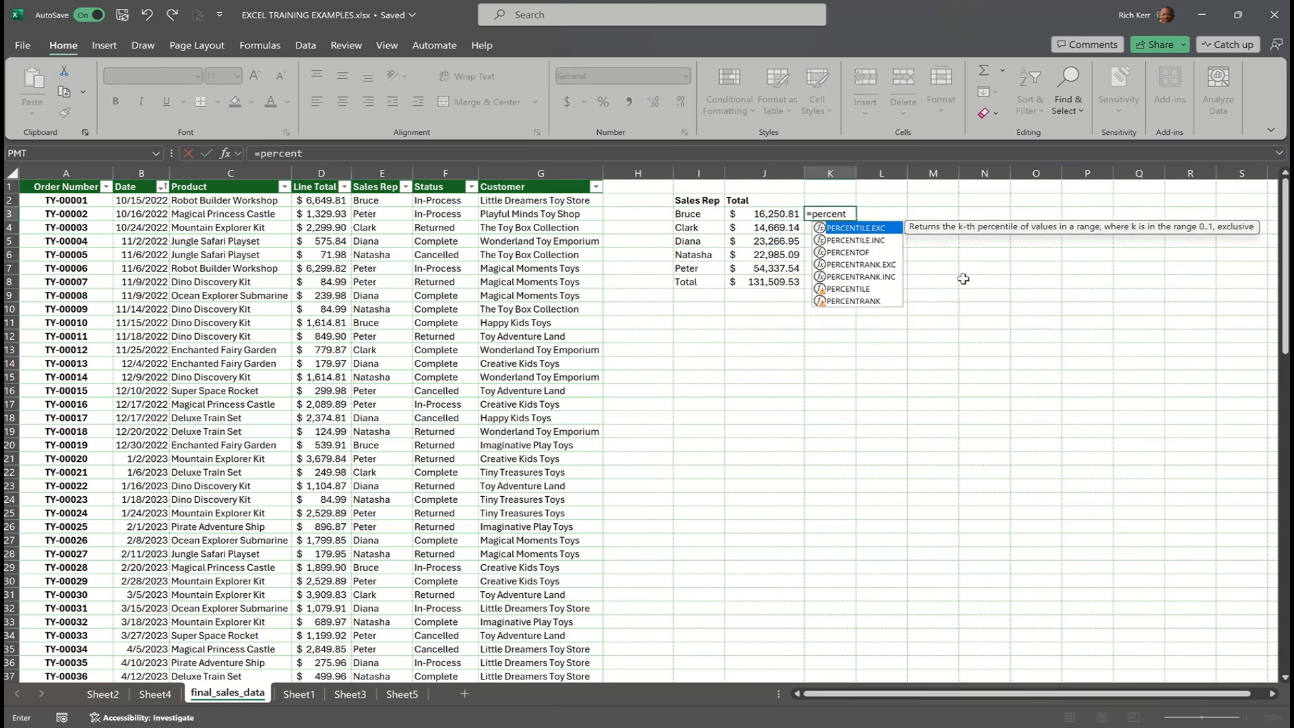
text(of)
key(Tab)
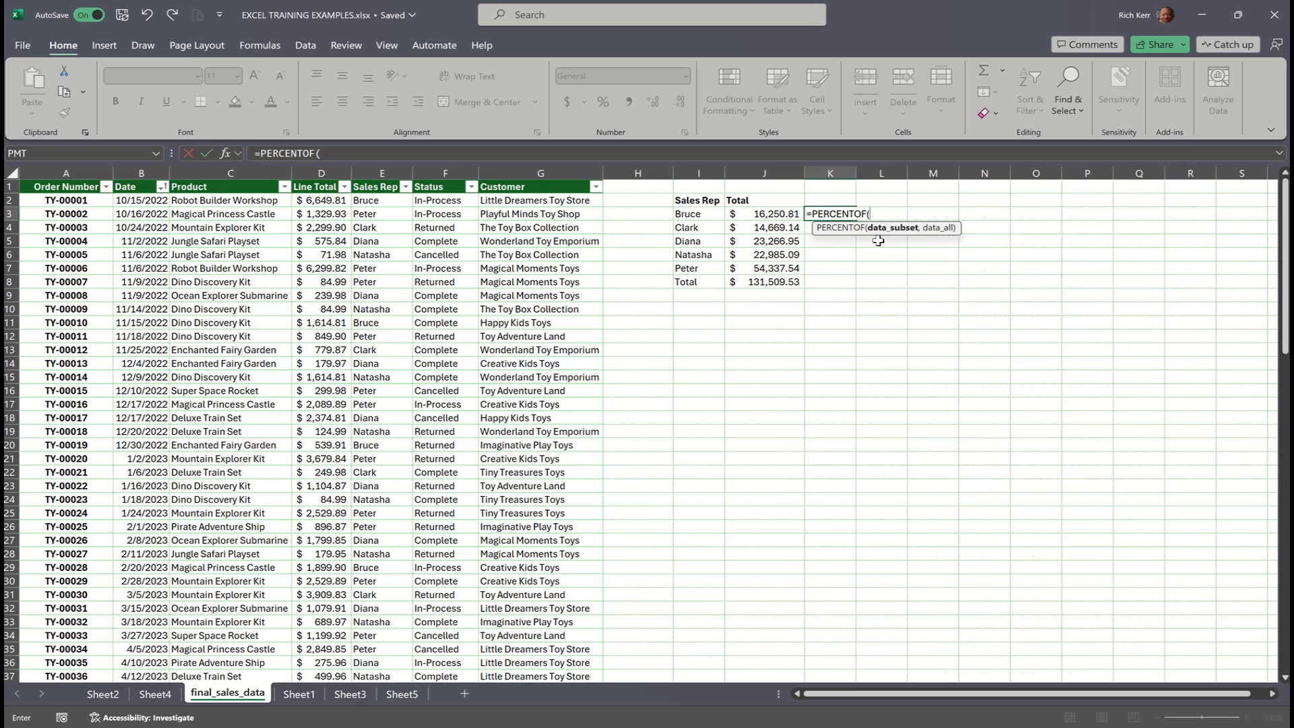
click(792, 214)
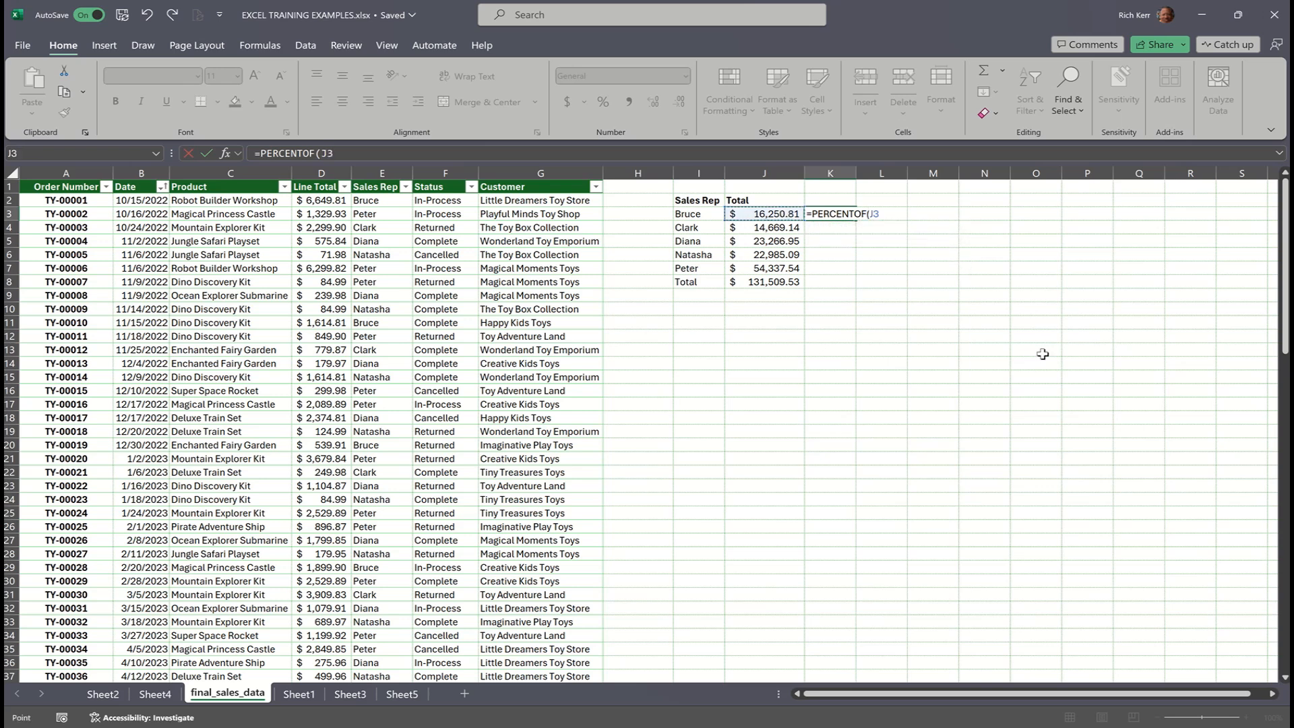
text(,)
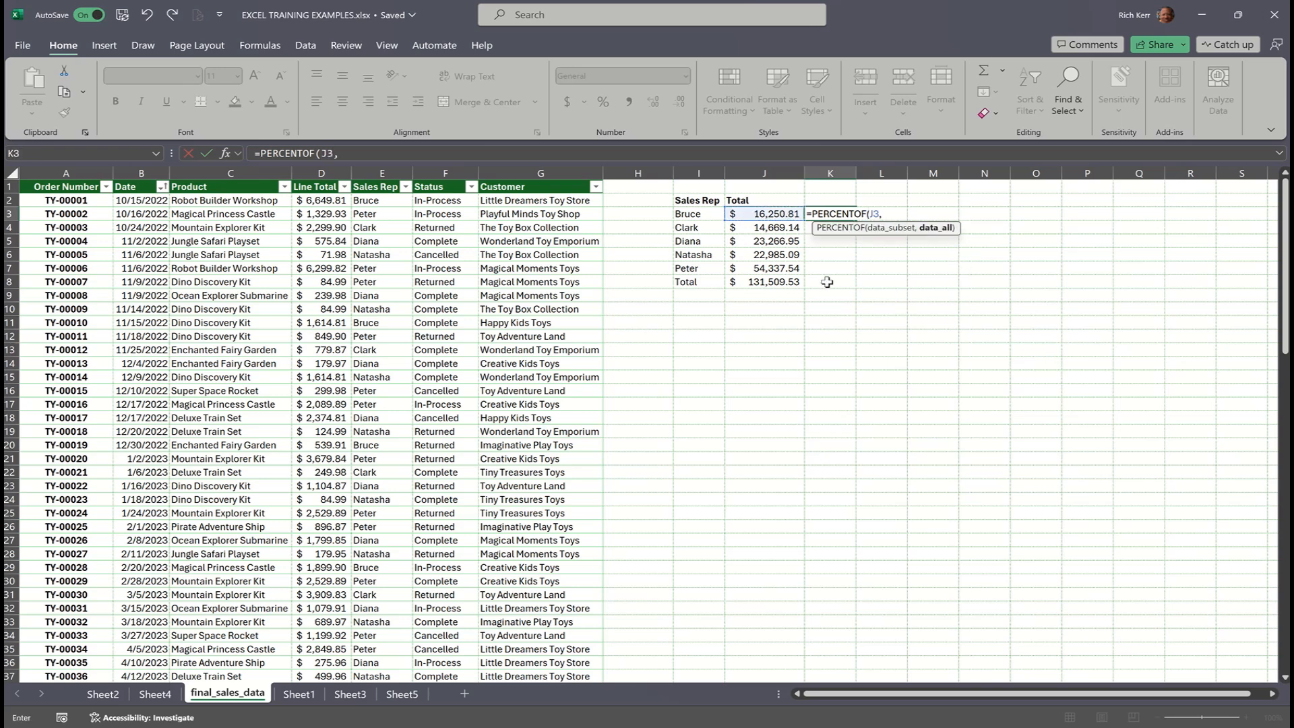
click(779, 282)
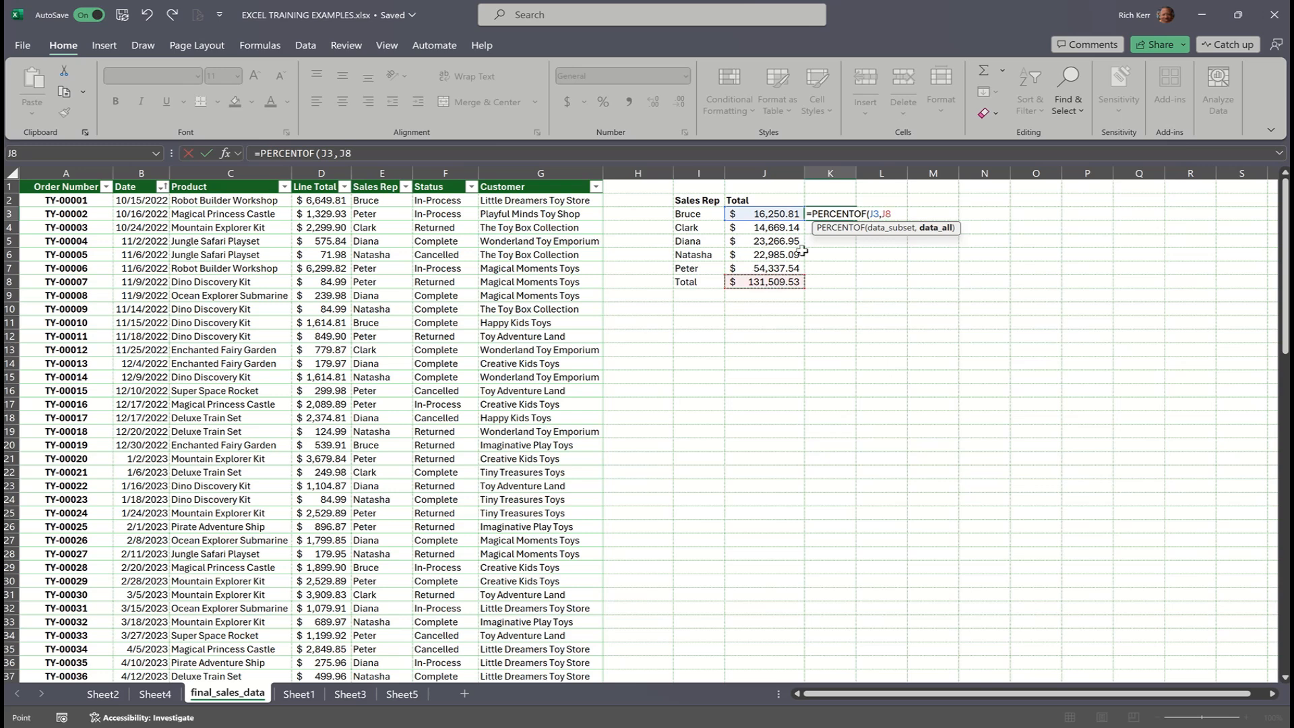
key(F2)
key(Left)
text($)
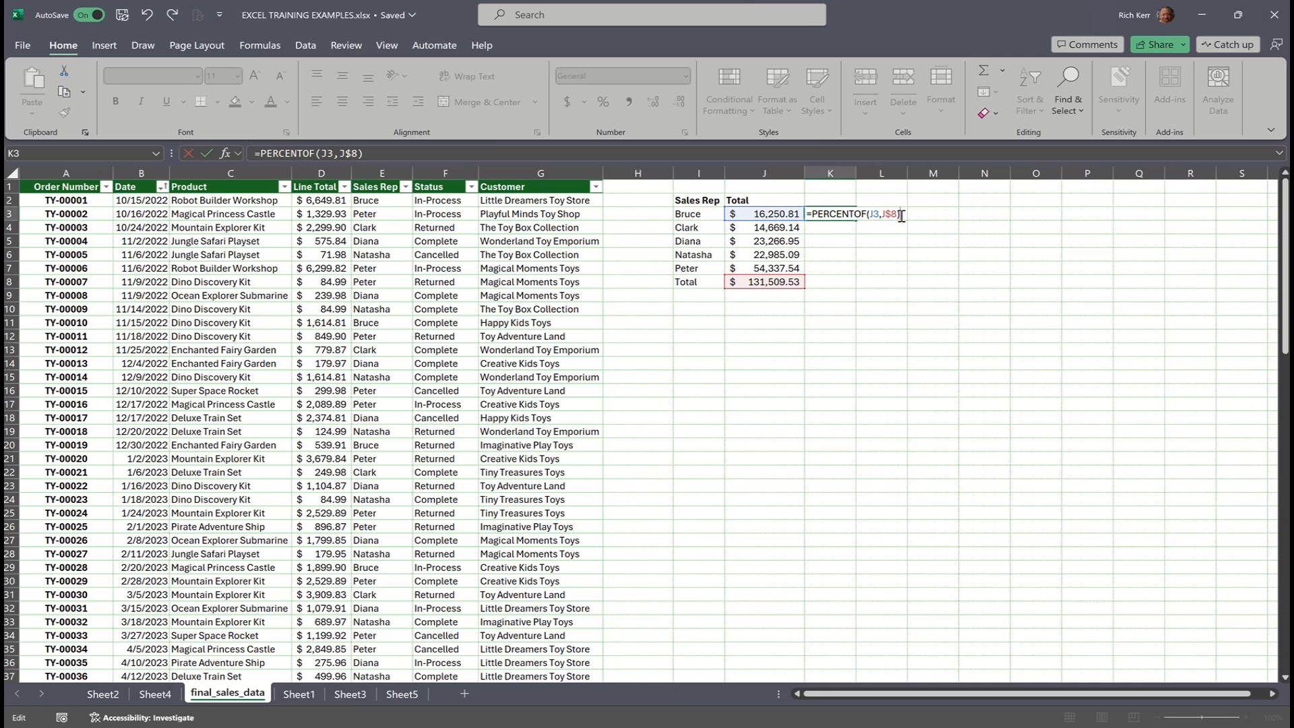
key(Return)
Step: Format K3 as a percentage with one decimal place and fill its formula down to K8
click(852, 216)
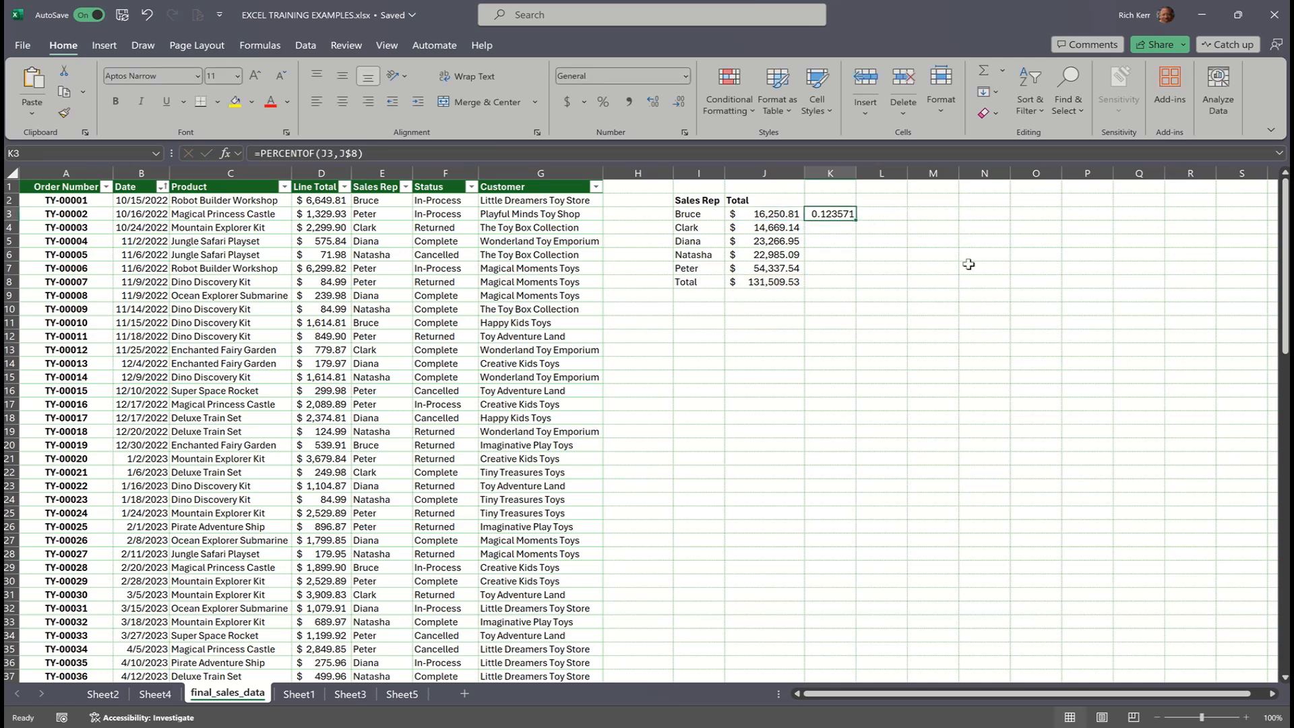
click(602, 103)
click(652, 104)
double_click(857, 221)
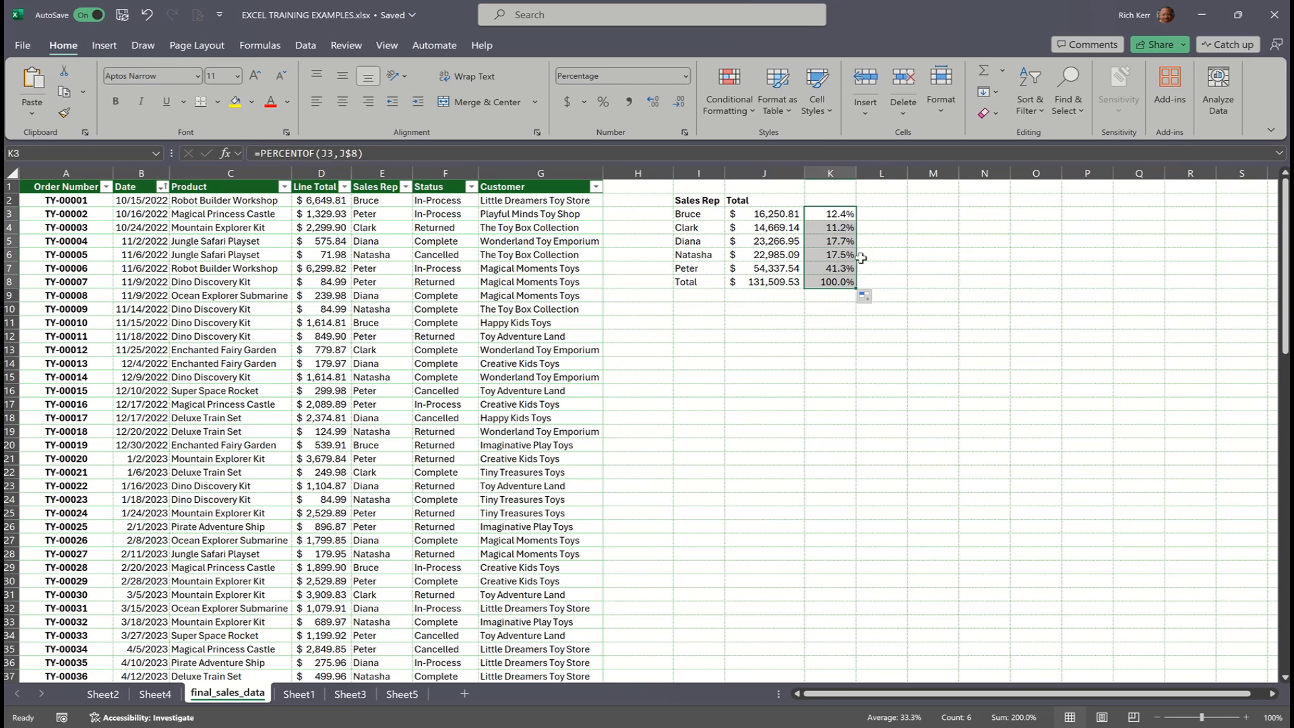
Step: Add the header "Percent" in K2 above the percentage column
click(847, 243)
click(834, 197)
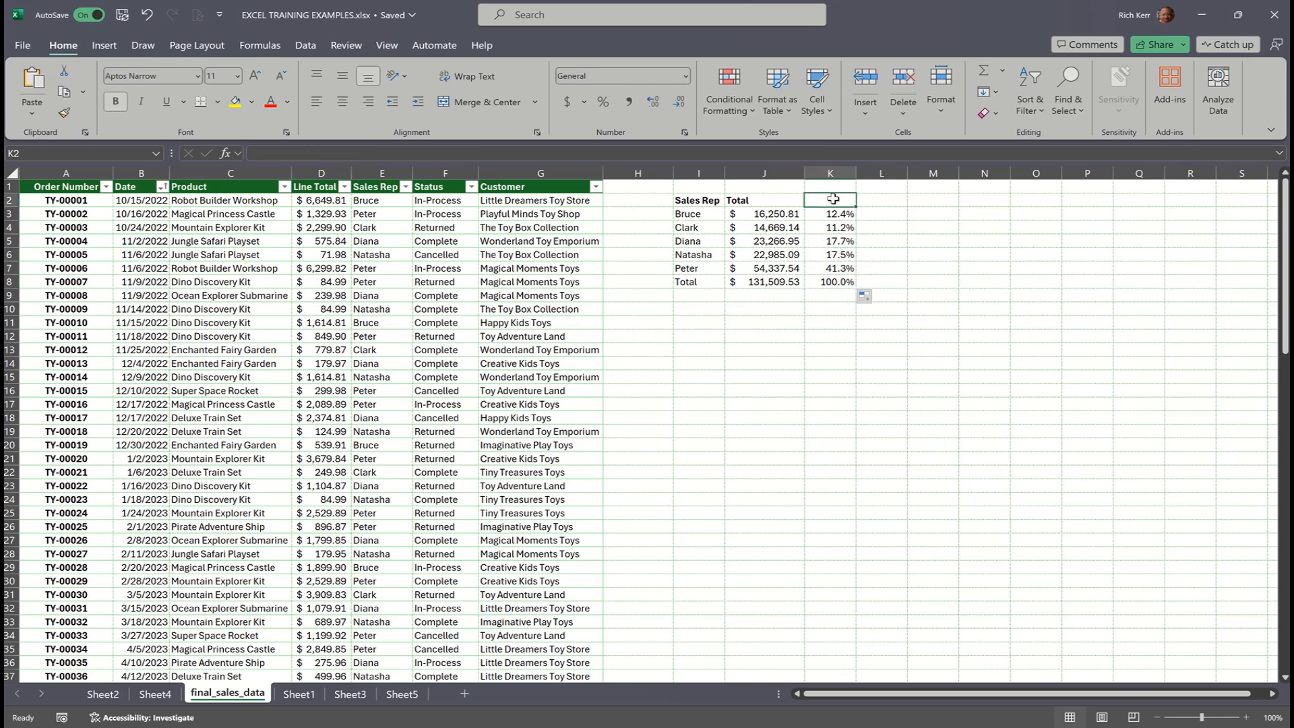
text(PErcent)
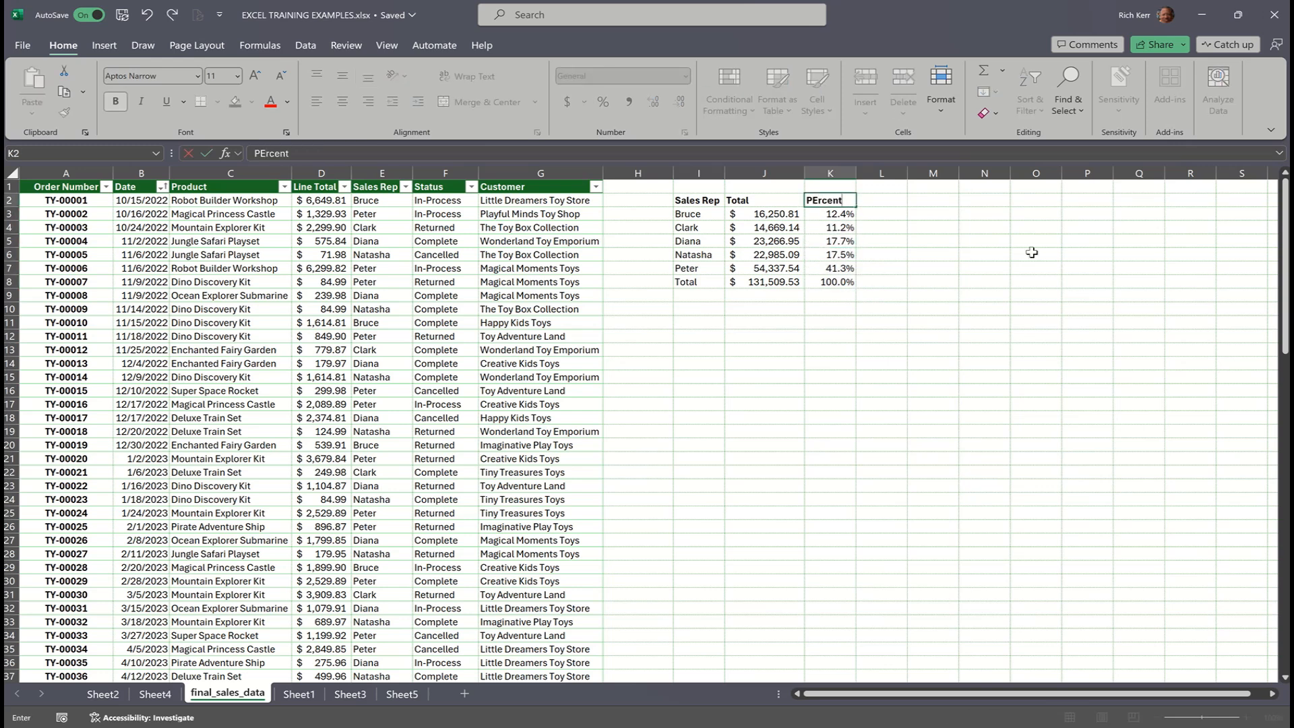
key(Return)
key(Up)
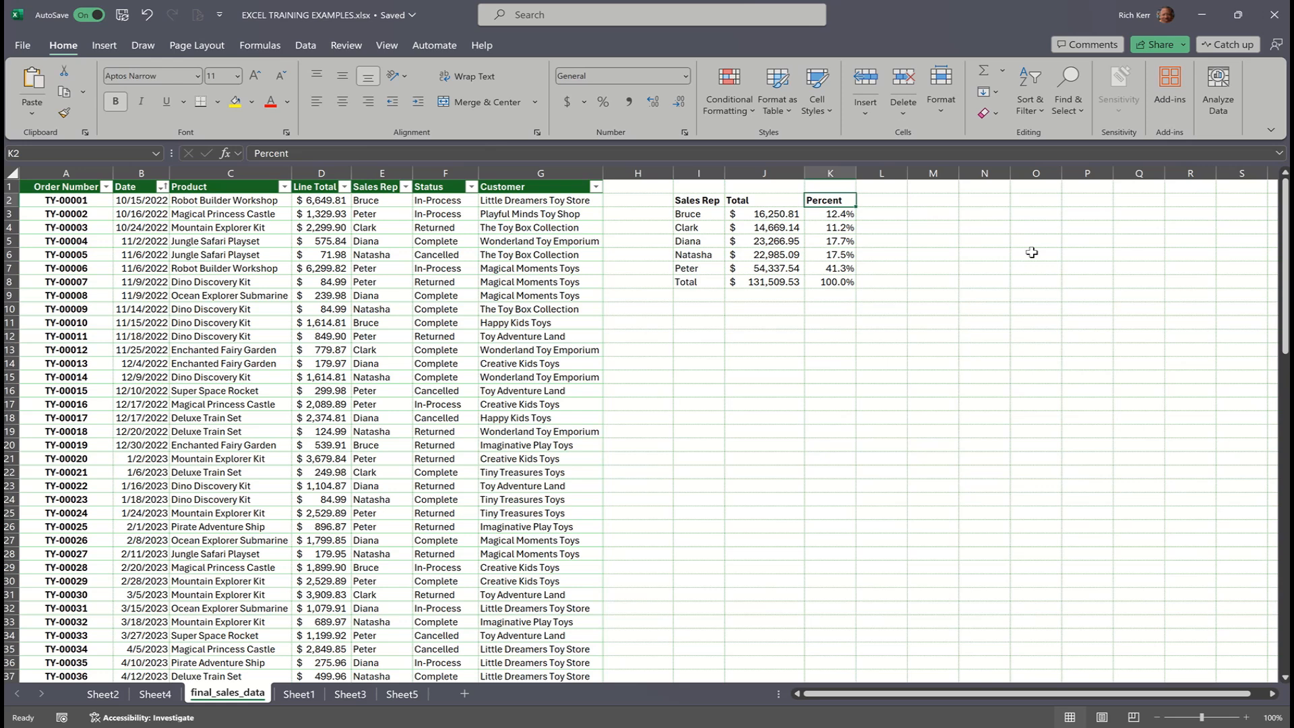